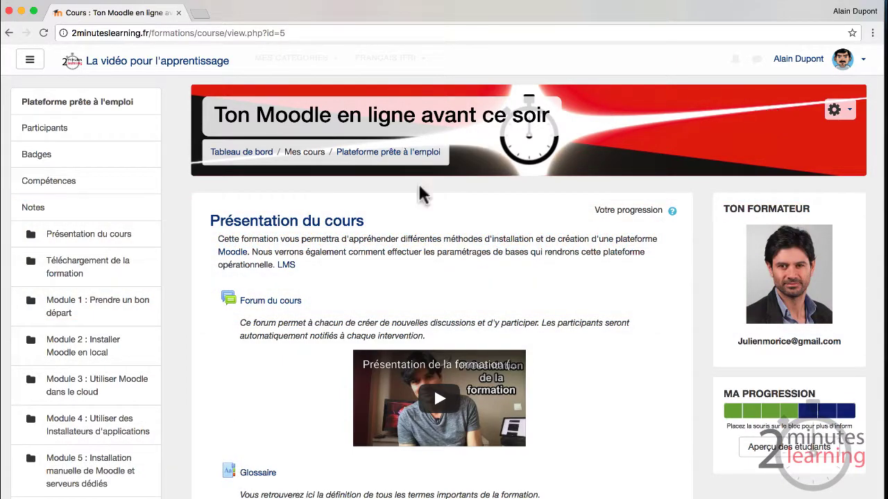
Turn on editing mode for the course "Ton Moodle en ligne avant ce soir".
{"action": "scroll", "coordinate": [299, 263], "scroll_direction": "down", "scroll_amount": 1}
{"action": "scroll", "coordinate": [299, 264], "scroll_direction": "up", "scroll_amount": 1}
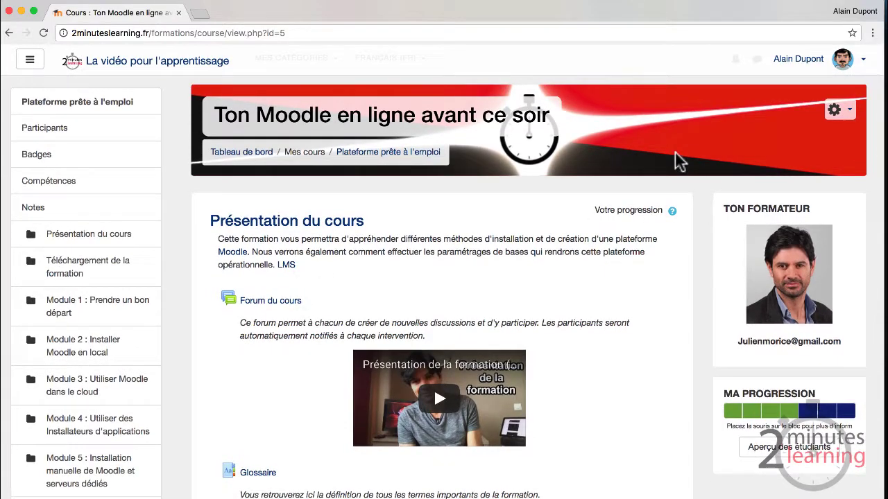
{"action": "left_click", "coordinate": [850, 116]}
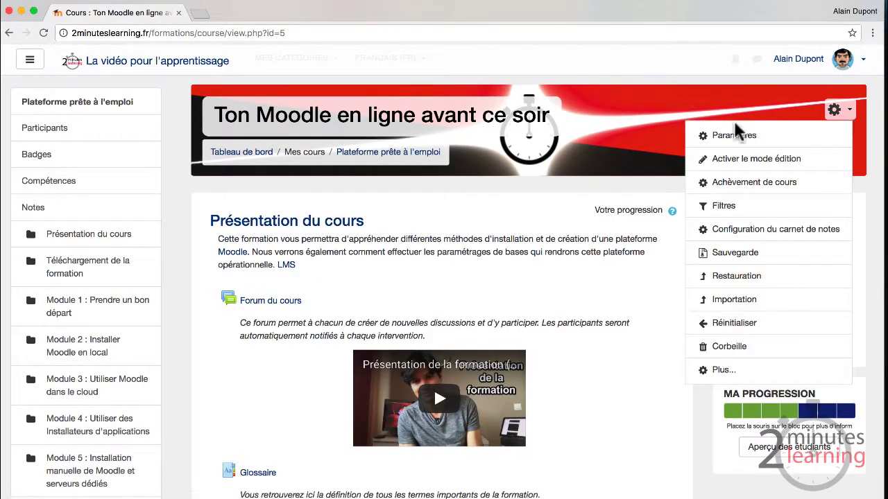
{"action": "left_click", "coordinate": [738, 161]}
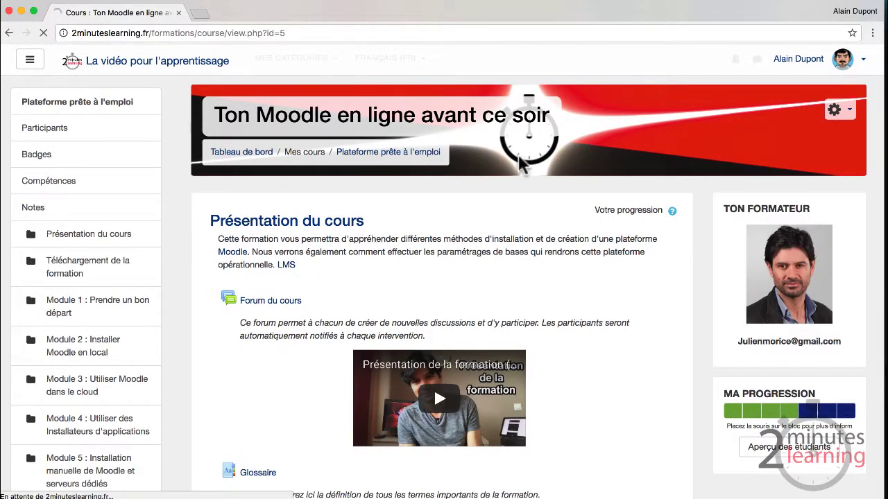
Open the settings of the "Dépôt de devoirs" assignment in Module 2.
{"action": "scroll", "coordinate": [339, 226], "scroll_direction": "down", "scroll_amount": 10}
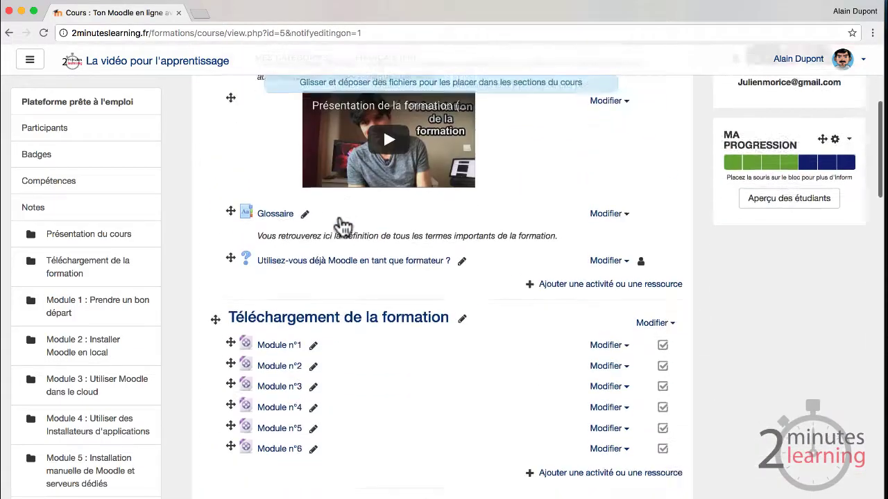
{"action": "scroll", "coordinate": [340, 222], "scroll_direction": "down", "scroll_amount": 4}
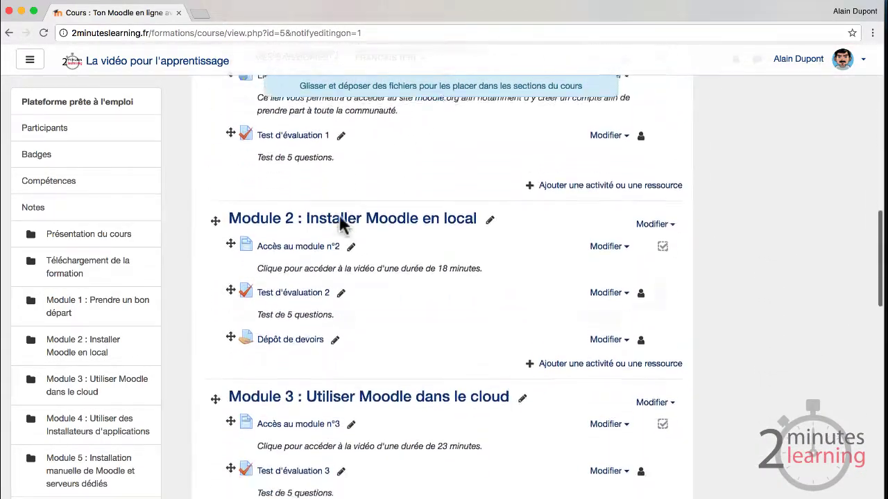
{"action": "left_click", "coordinate": [610, 303]}
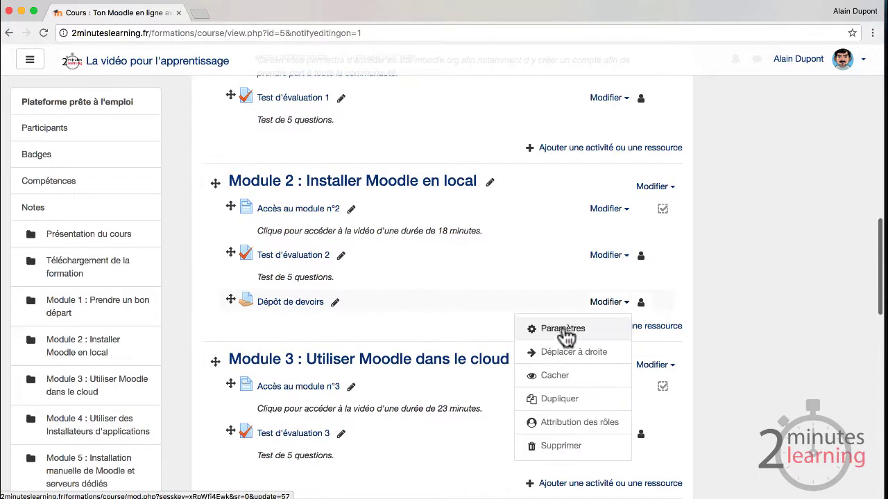
{"action": "left_click", "coordinate": [547, 330]}
Review the assignment's submission settings and expand its "Types de feedback" section to check the feedback options.
{"action": "scroll", "coordinate": [272, 267], "scroll_direction": "down", "scroll_amount": 8}
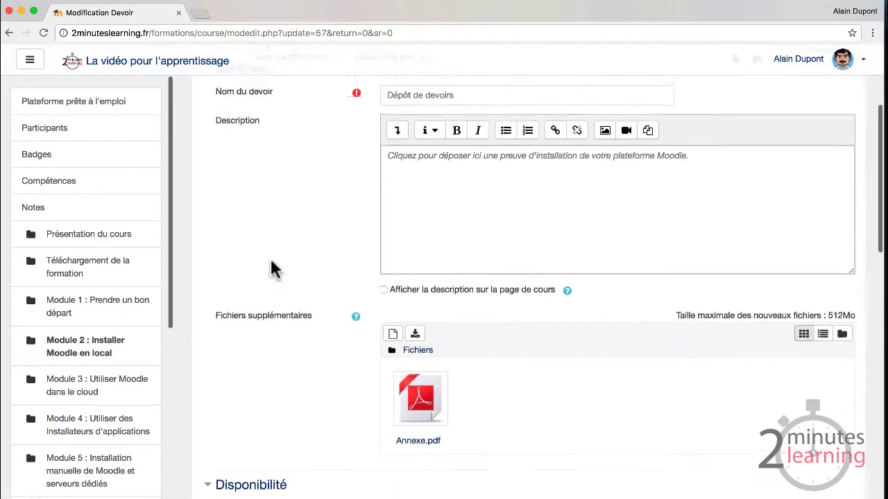
{"action": "scroll", "coordinate": [272, 267], "scroll_direction": "down", "scroll_amount": 5}
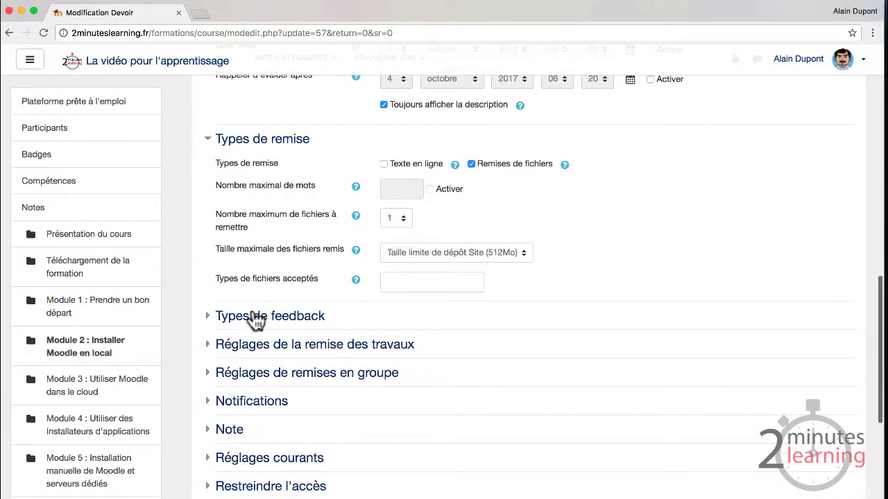
{"action": "left_click", "coordinate": [229, 312]}
{"action": "scroll", "coordinate": [405, 322], "scroll_direction": "down", "scroll_amount": 3}
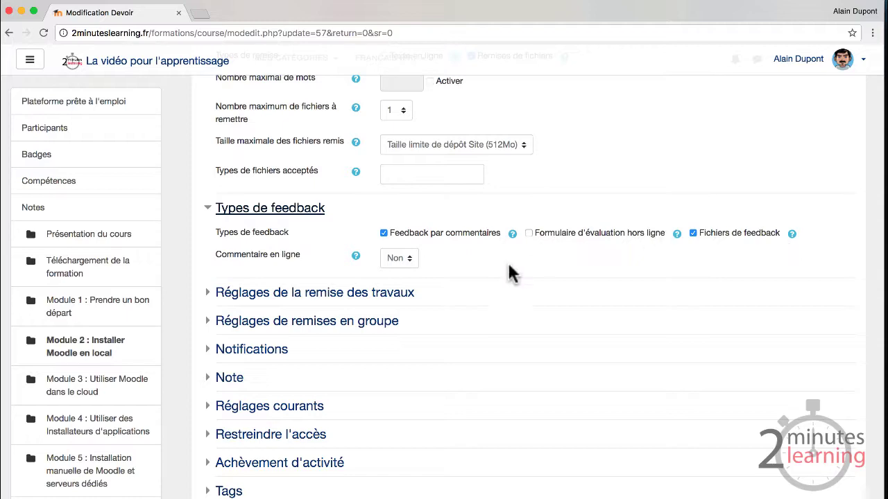
{"action": "scroll", "coordinate": [269, 298], "scroll_direction": "up", "scroll_amount": 3}
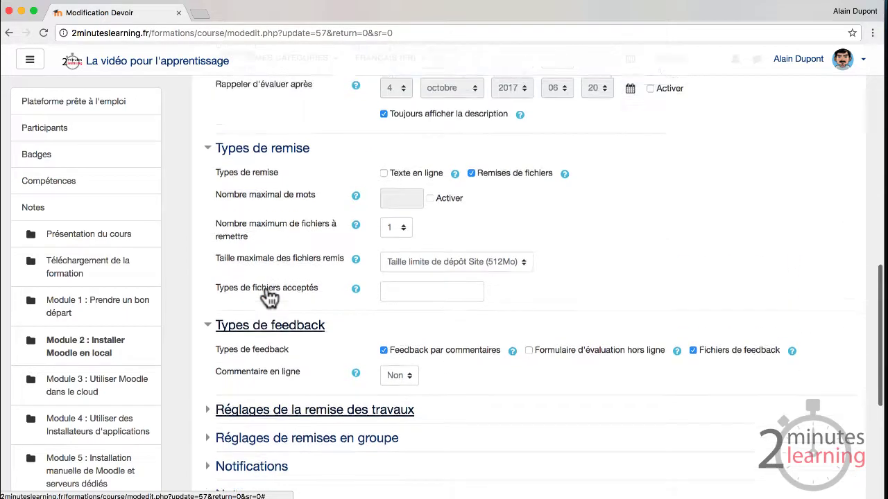
{"action": "scroll", "coordinate": [268, 295], "scroll_direction": "up", "scroll_amount": 10}
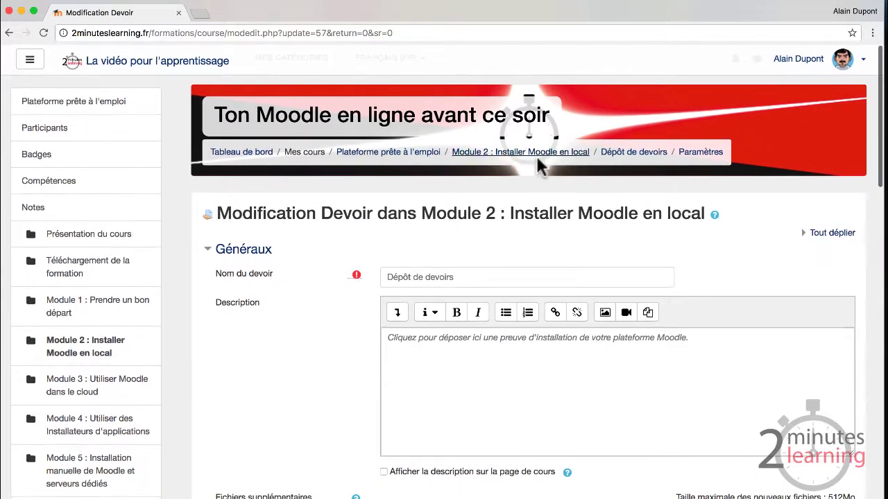
Go to the "Dépôt de devoirs" assignment page and display all submitted work in the grading table.
{"action": "left_click", "coordinate": [623, 152]}
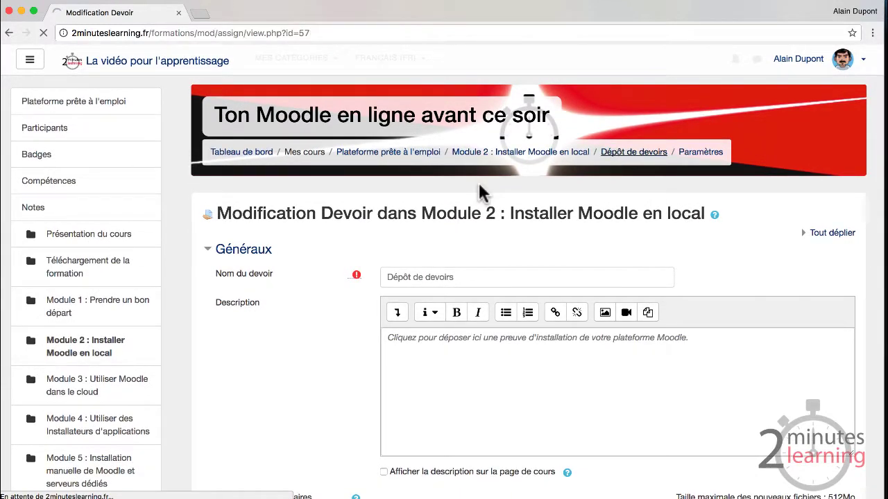
{"action": "scroll", "coordinate": [305, 262], "scroll_direction": "down", "scroll_amount": 3}
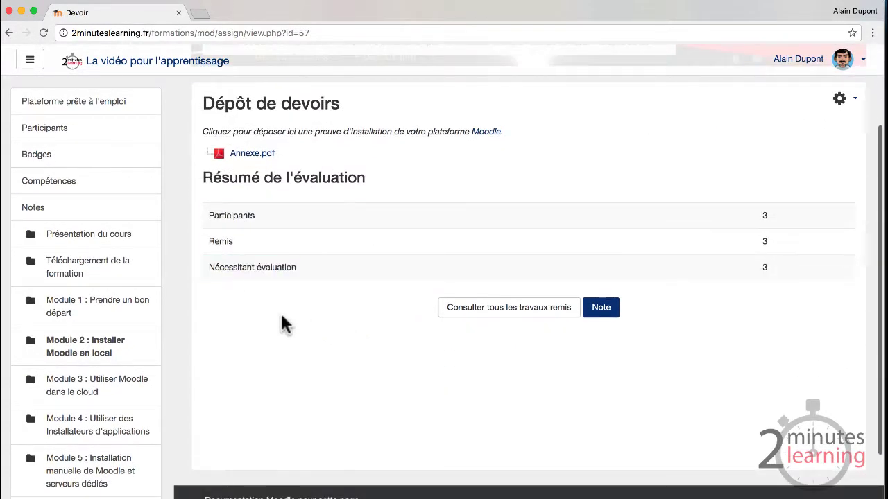
{"action": "left_click", "coordinate": [482, 313]}
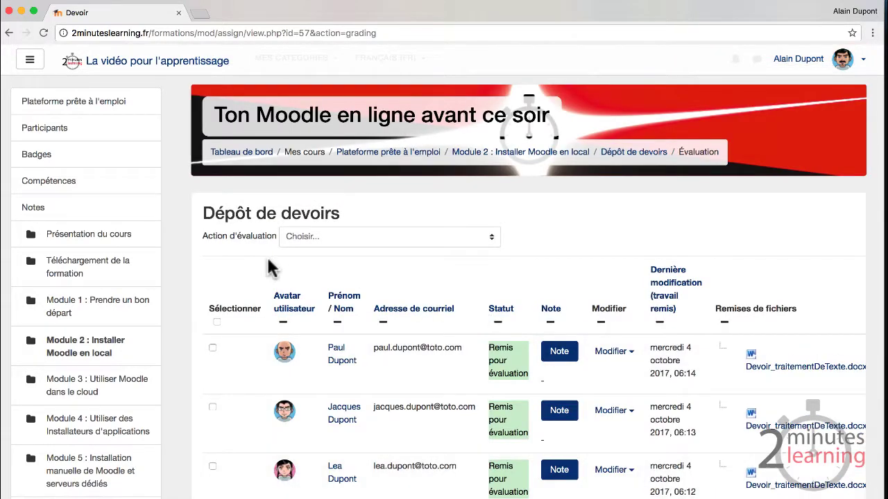
{"action": "scroll", "coordinate": [277, 267], "scroll_direction": "down", "scroll_amount": 5}
{"action": "scroll", "coordinate": [271, 250], "scroll_direction": "up", "scroll_amount": 5}
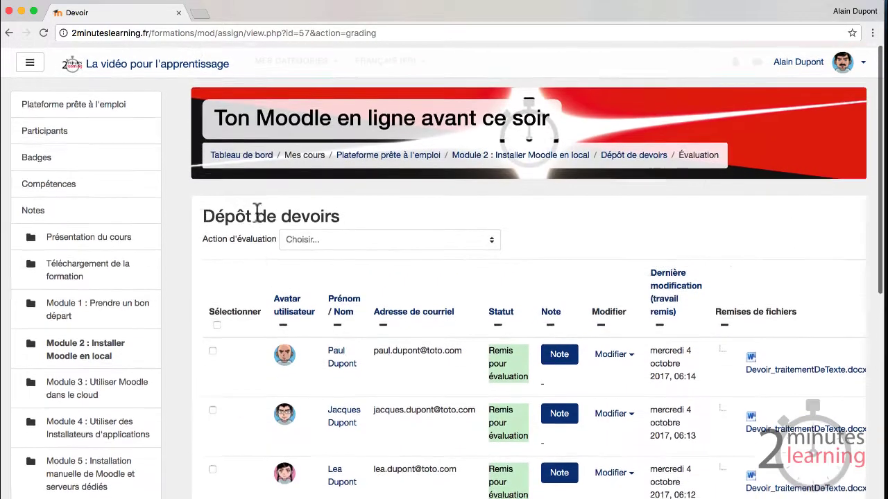
Download all the submitted work using the grading action "Télécharger tous les travaux remis".
{"action": "left_click", "coordinate": [382, 240]}
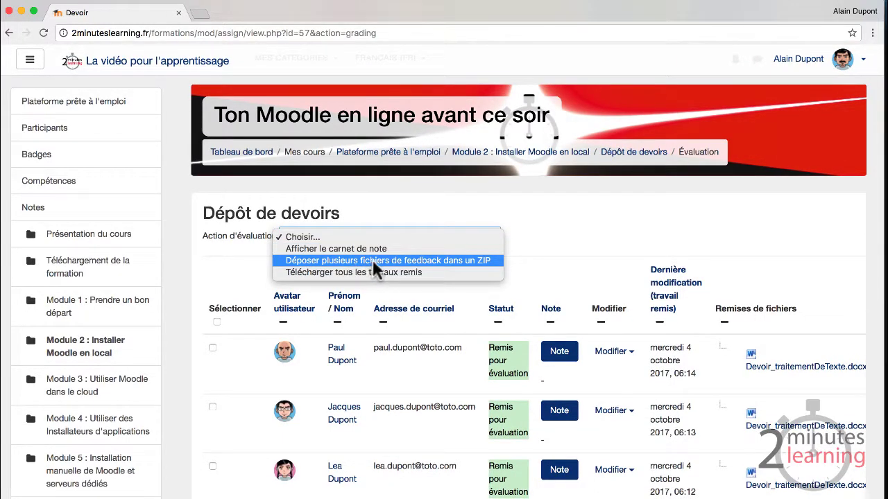
{"action": "left_click", "coordinate": [595, 216]}
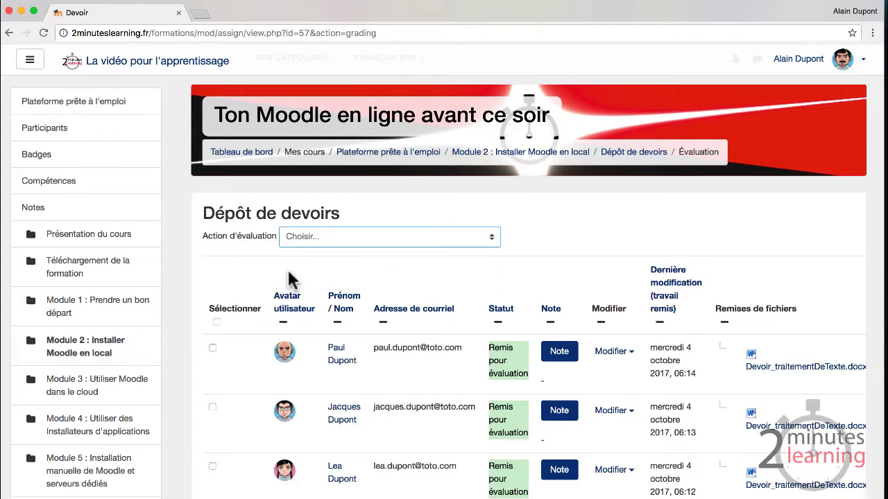
{"action": "left_click", "coordinate": [341, 236]}
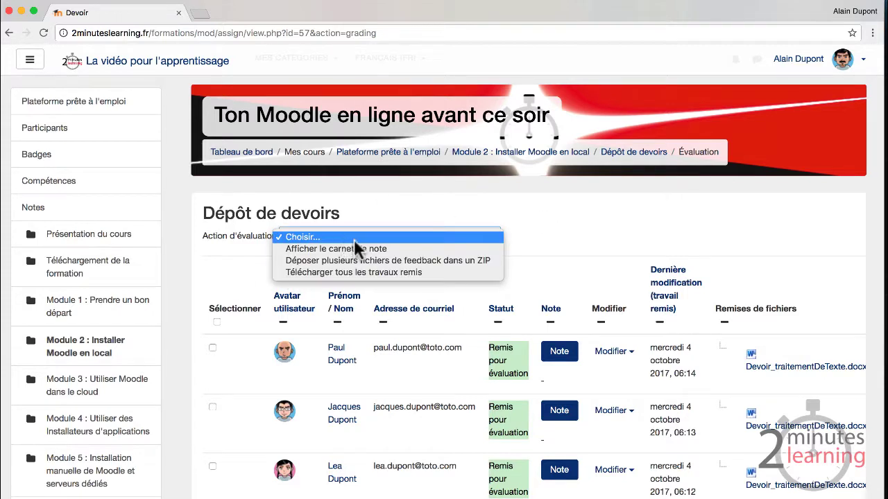
{"action": "left_click", "coordinate": [376, 273]}
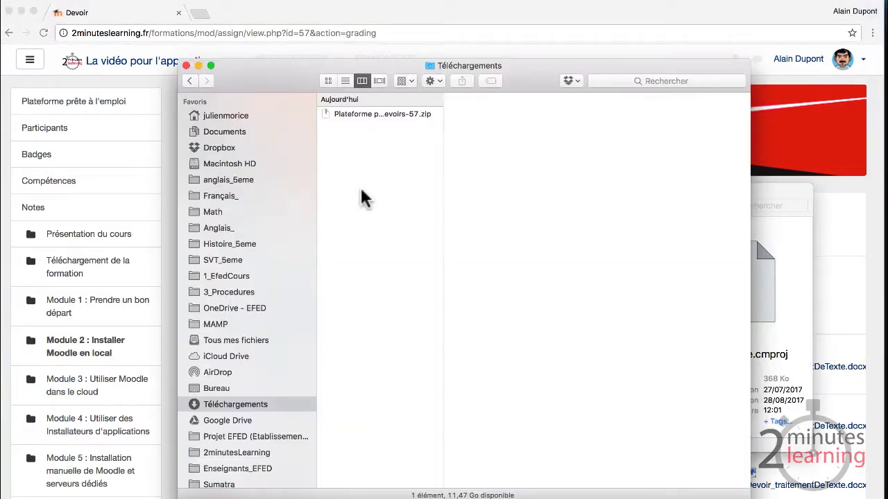
Extract the downloaded submissions ZIP in Finder and preview the three students' Word documents inside its folder.
{"action": "left_click", "coordinate": [367, 114]}
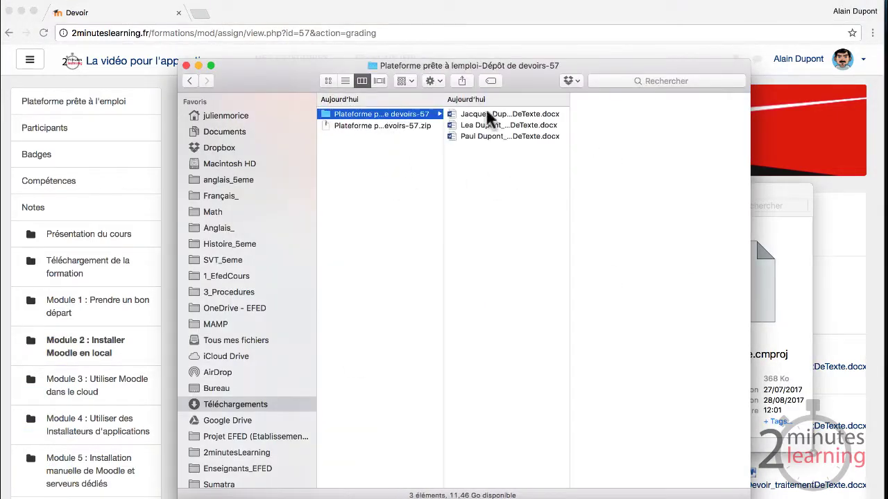
{"action": "left_click", "coordinate": [488, 114]}
{"action": "key", "text": "Down"}
{"action": "key", "text": "Down"}
{"action": "left_click", "coordinate": [538, 113]}
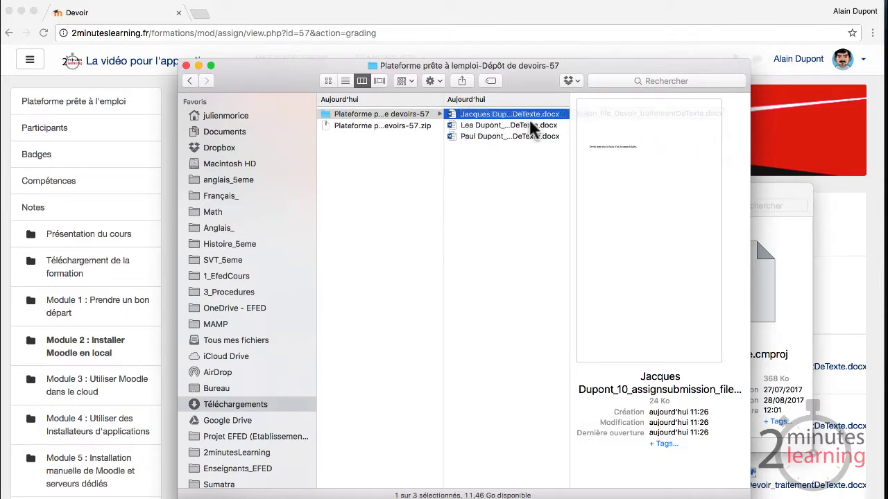
Open the first student's document in Word, add the line "Commentaires..." in red below the text, then save and close it.
{"action": "double_click", "coordinate": [481, 114]}
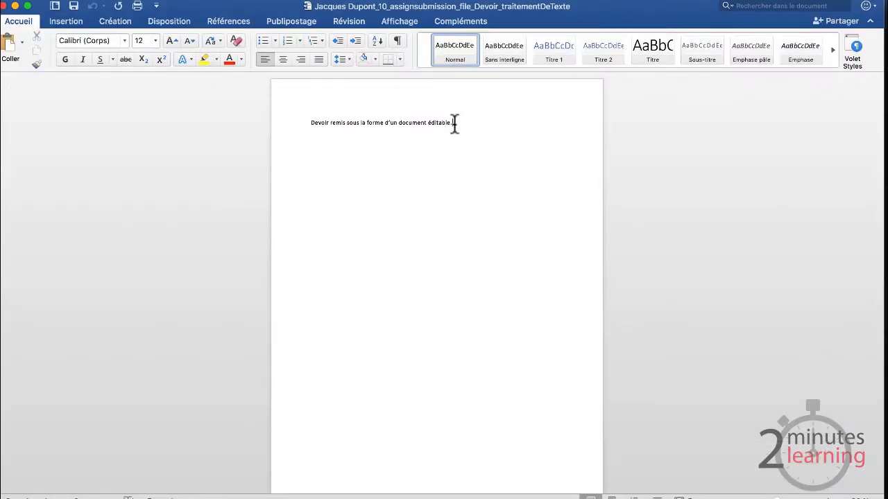
{"action": "key", "text": "Return"}
{"action": "type", "text": "commentaires..."}
{"action": "key", "text": "shift+Home"}
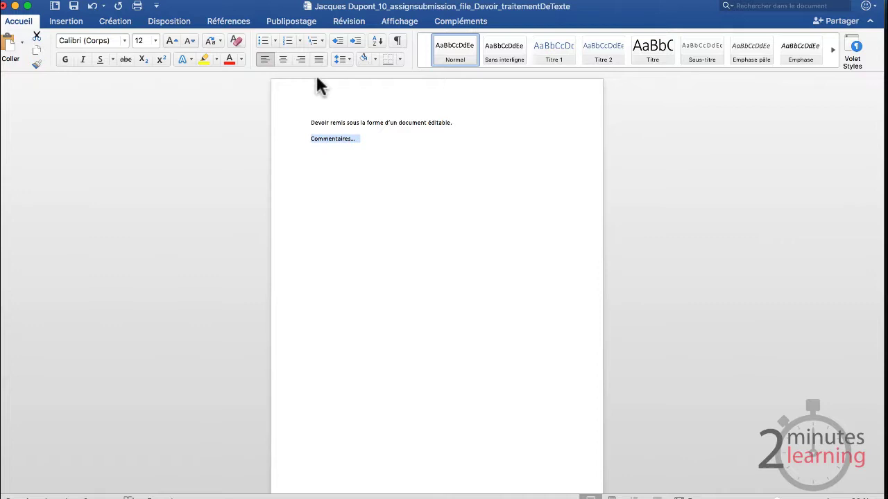
{"action": "left_click", "coordinate": [229, 59]}
{"action": "left_click", "coordinate": [419, 154]}
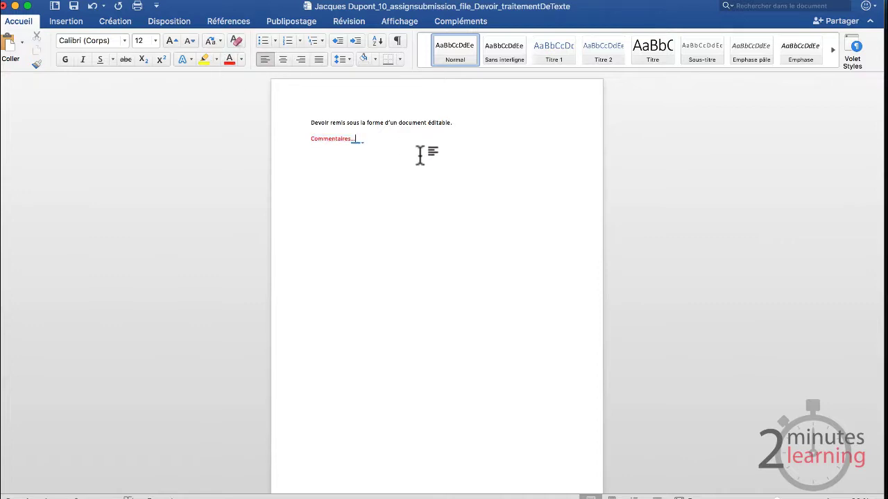
{"action": "key", "text": "super+w"}
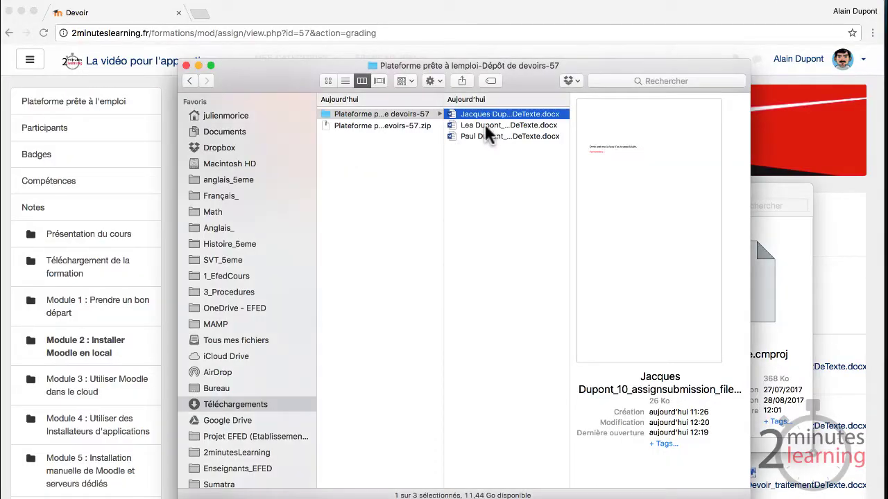
Go through the other students' documents and preview all three annotated files in the folder.
{"action": "left_click", "coordinate": [486, 125]}
{"action": "double_click", "coordinate": [502, 129]}
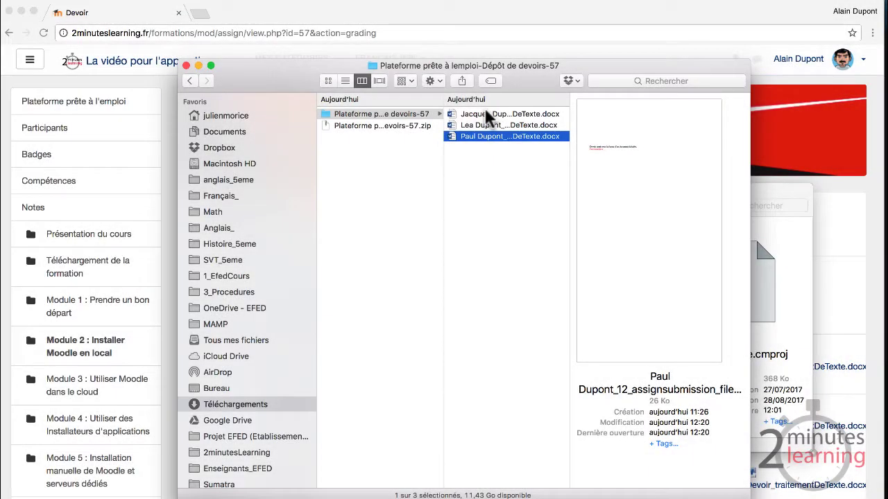
{"action": "left_click", "coordinate": [486, 111]}
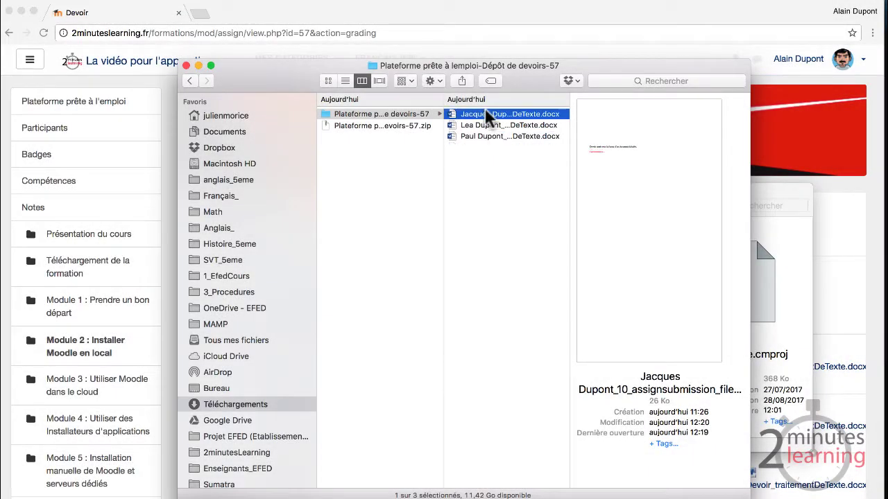
{"action": "key", "text": "Down"}
{"action": "key", "text": "Down"}
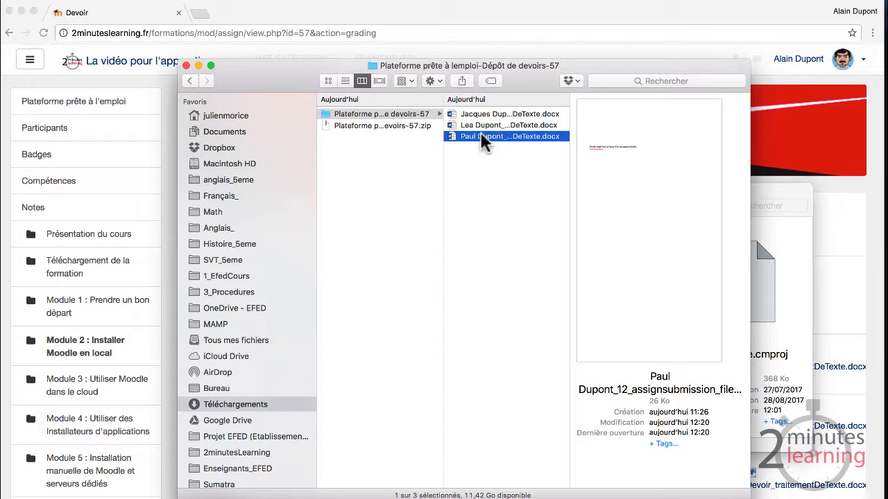
Select the three annotated Word documents and compress them into one ZIP archive.
{"action": "key", "text": "shift+Up"}
{"action": "key", "text": "shift+Up"}
{"action": "right_click", "coordinate": [481, 135]}
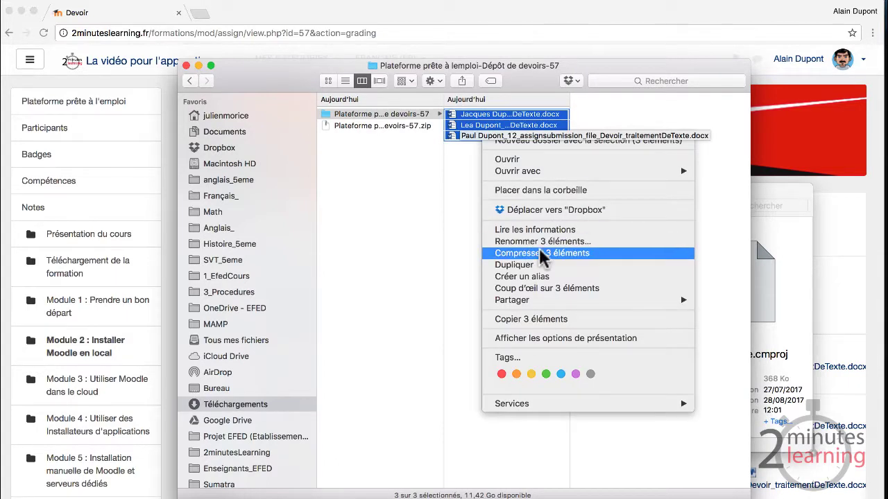
{"action": "left_click", "coordinate": [540, 253]}
Rename the new archive as correctionsAnnotees.zip and close the Finder window.
{"action": "left_click", "coordinate": [484, 115]}
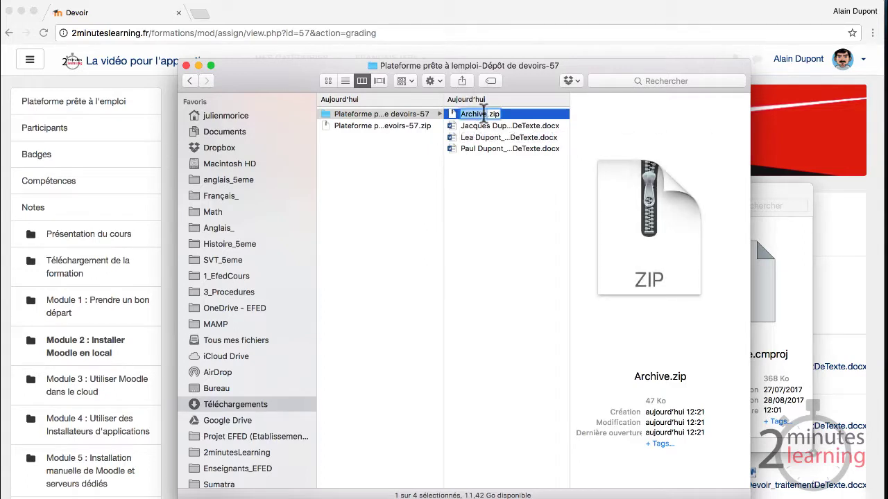
{"action": "key", "text": "Right"}
{"action": "key", "text": "BackSpace"}
{"action": "key", "text": "BackSpace"}
{"action": "key", "text": "BackSpace"}
{"action": "key", "text": "BackSpace"}
{"action": "key", "text": "BackSpace"}
{"action": "key", "text": "BackSpace"}
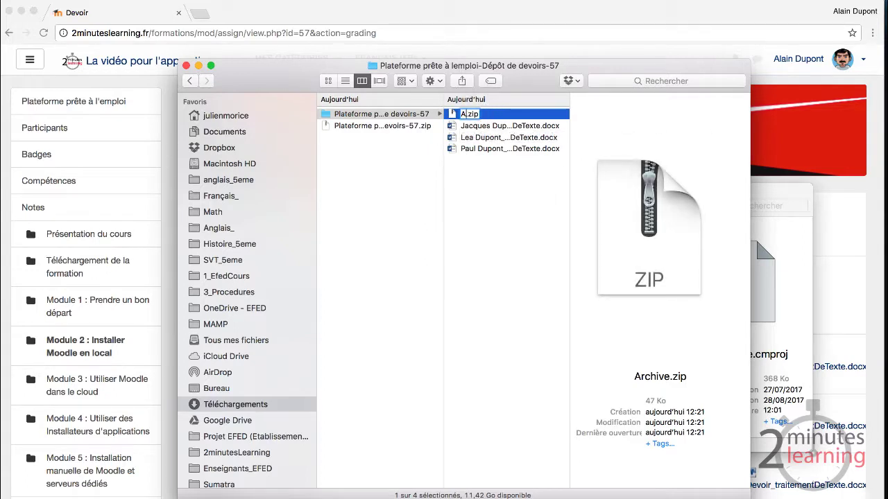
{"action": "key", "text": "BackSpace"}
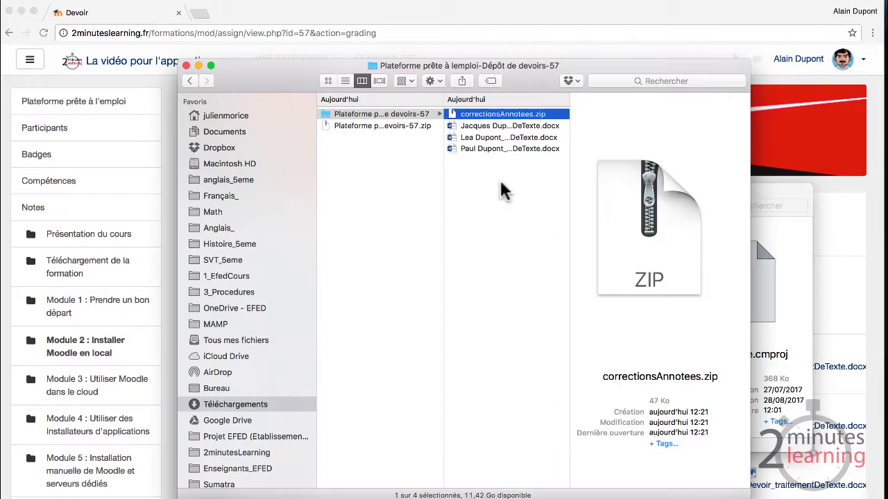
{"action": "key", "text": "super+w"}
Back in Moodle, open the form for the grading action "Déposer plusieurs fichiers de feedback dans un ZIP".
{"action": "left_click", "coordinate": [377, 236]}
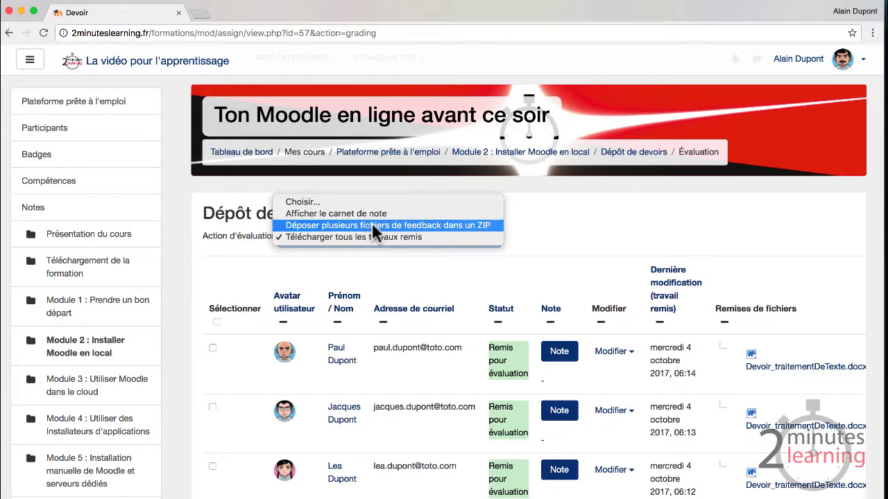
{"action": "left_click", "coordinate": [375, 225]}
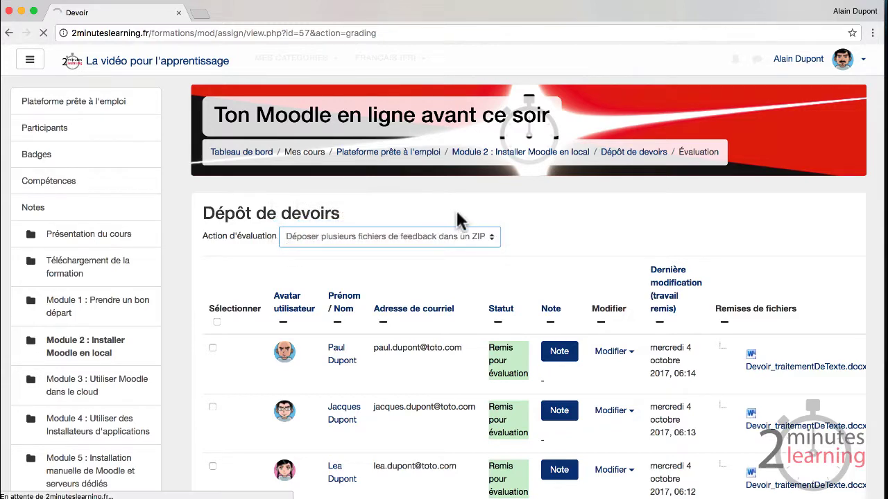
{"action": "scroll", "coordinate": [333, 222], "scroll_direction": "down", "scroll_amount": 5}
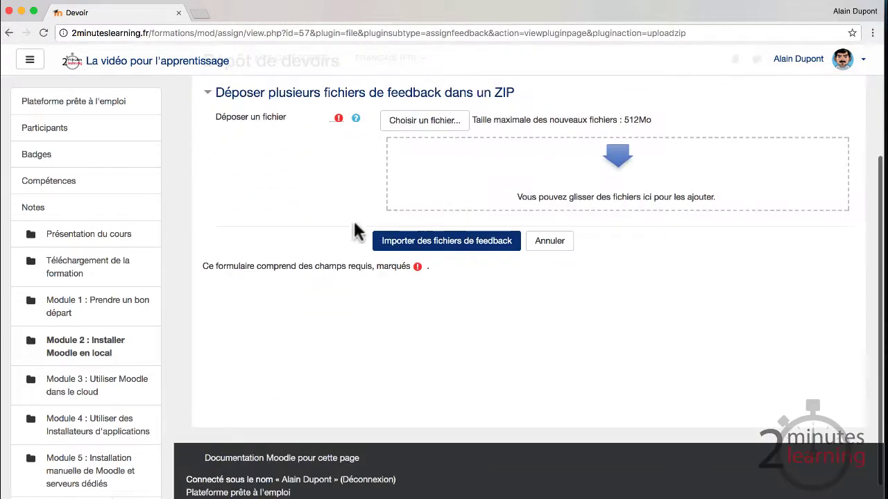
Upload correctionsAnnotees.zip from the computer into the feedback form's "Déposer un fichier" field.
{"action": "left_click", "coordinate": [408, 122]}
{"action": "left_click", "coordinate": [357, 236]}
{"action": "left_click", "coordinate": [383, 93]}
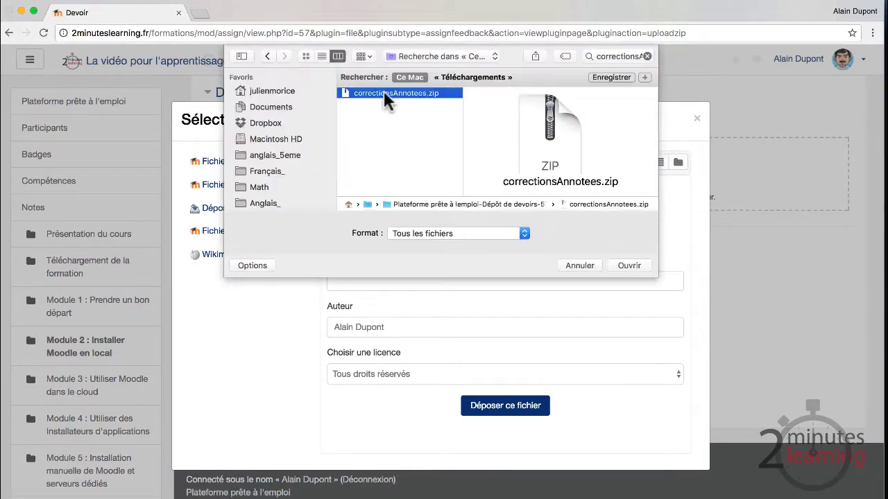
{"action": "left_click", "coordinate": [624, 264]}
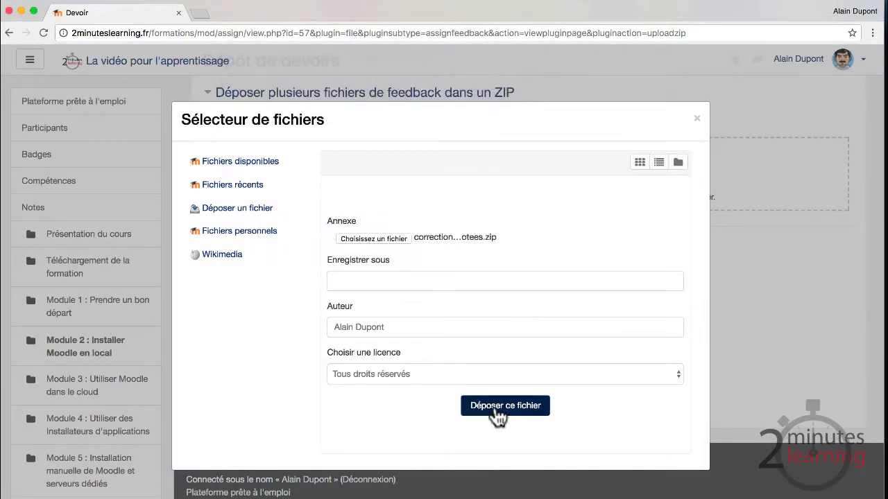
{"action": "left_click", "coordinate": [494, 409]}
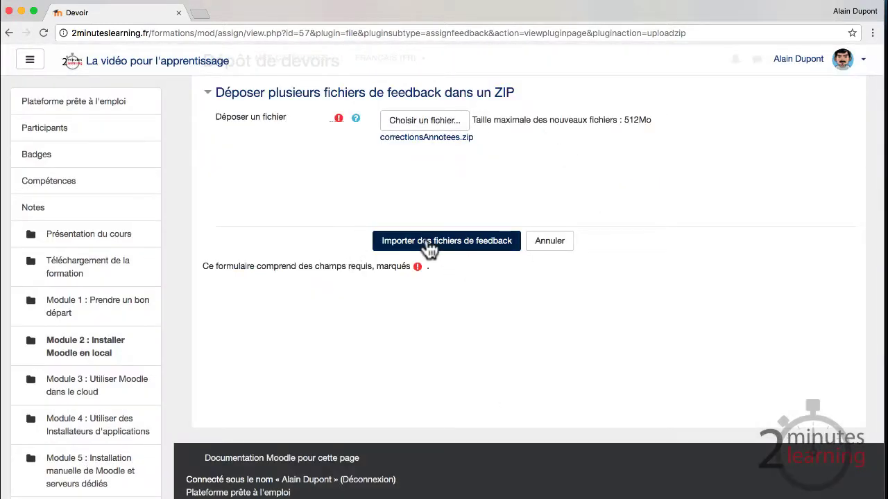
Import the feedback files from the ZIP, confirm their assignment to the students, and continue to the grading table.
{"action": "left_click", "coordinate": [421, 248]}
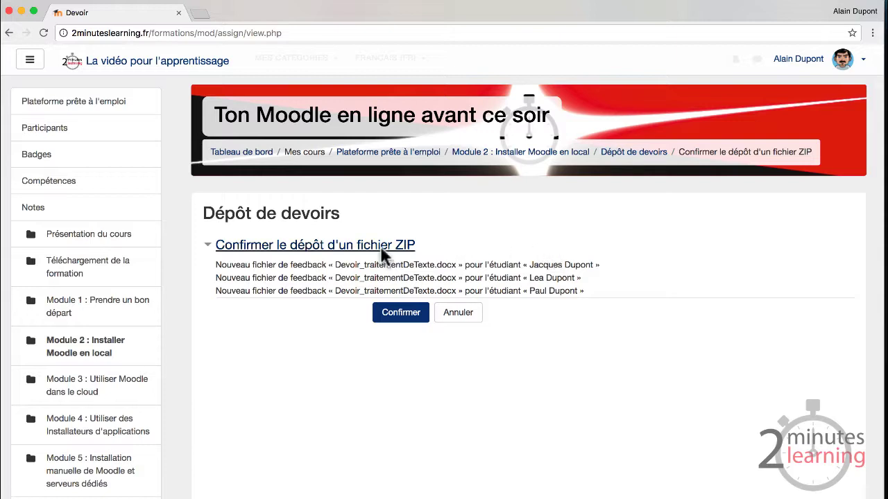
{"action": "left_click", "coordinate": [399, 315]}
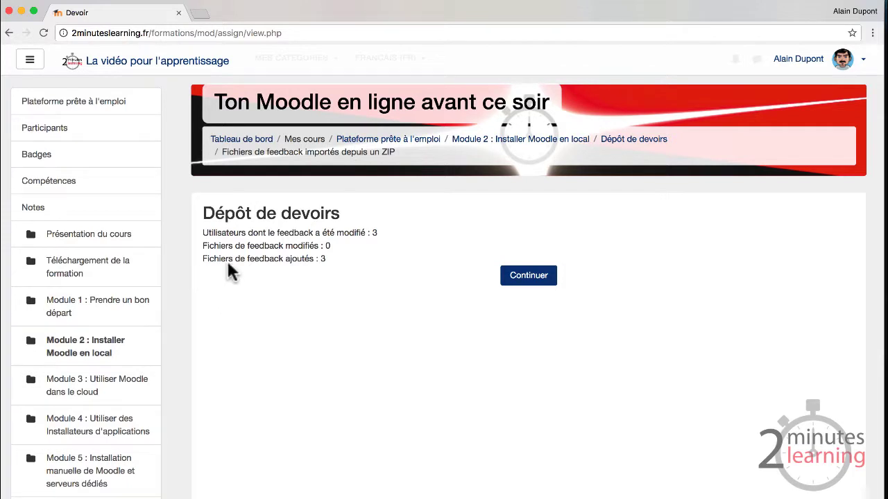
{"action": "left_click", "coordinate": [525, 280]}
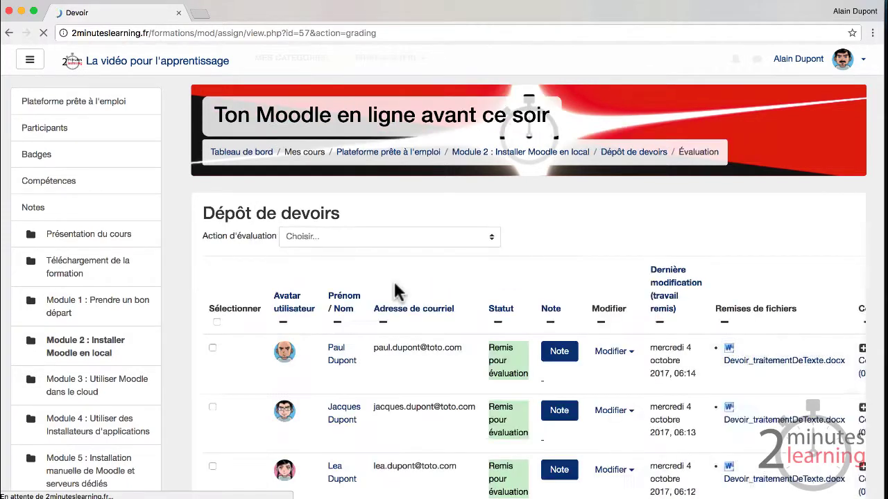
Check the "Fichiers de feedback" column of the grading table for each student's annotated document.
{"action": "scroll", "coordinate": [319, 385], "scroll_direction": "right", "scroll_amount": 10}
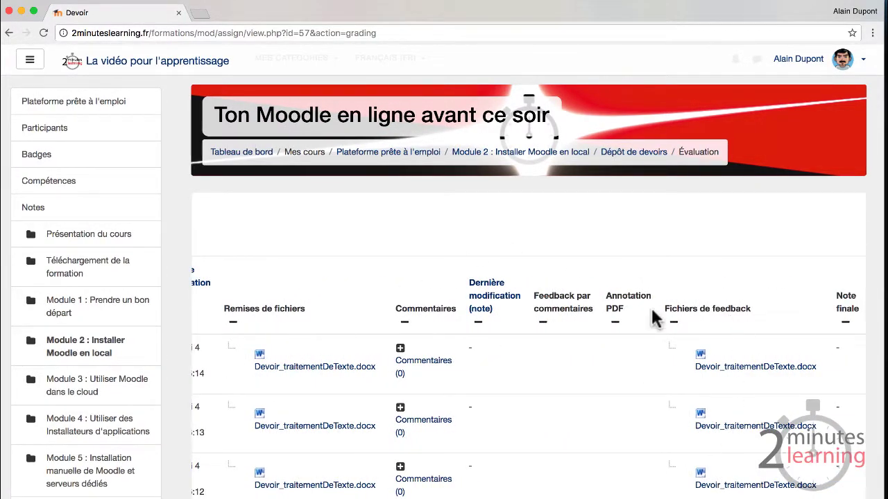
{"action": "scroll", "coordinate": [652, 312], "scroll_direction": "down", "scroll_amount": 2}
{"action": "scroll", "coordinate": [656, 317], "scroll_direction": "up", "scroll_amount": 1}
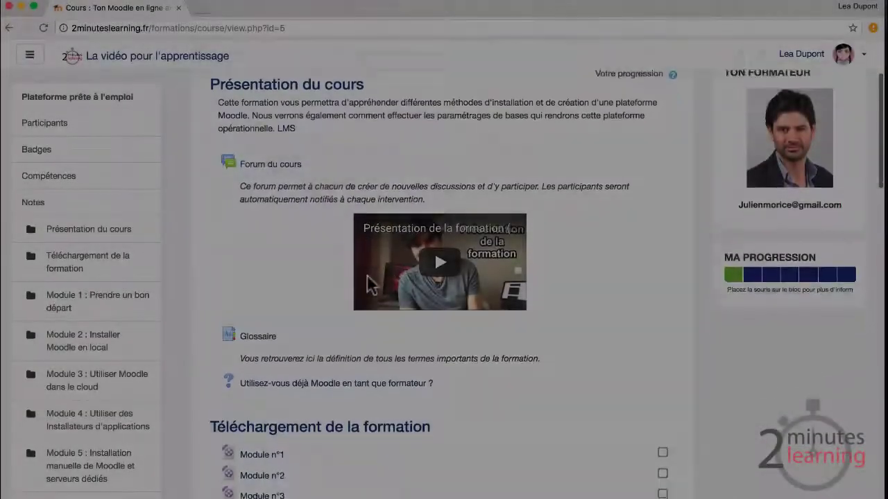
In the student's session, open the Module 2 assignment "Dépôt de devoirs" and open the feedback file Devoir_traitementDeTexte.docx.
{"action": "scroll", "coordinate": [367, 275], "scroll_direction": "down", "scroll_amount": 10}
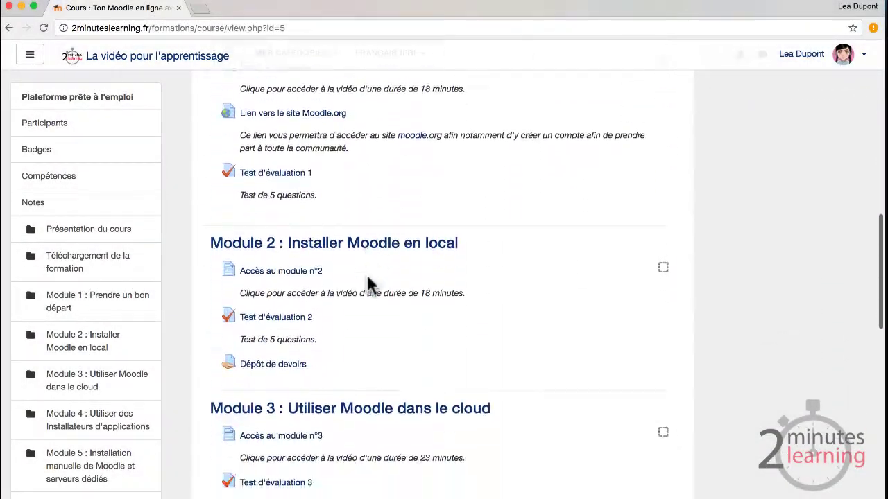
{"action": "scroll", "coordinate": [366, 272], "scroll_direction": "down", "scroll_amount": 2}
{"action": "left_click", "coordinate": [286, 291]}
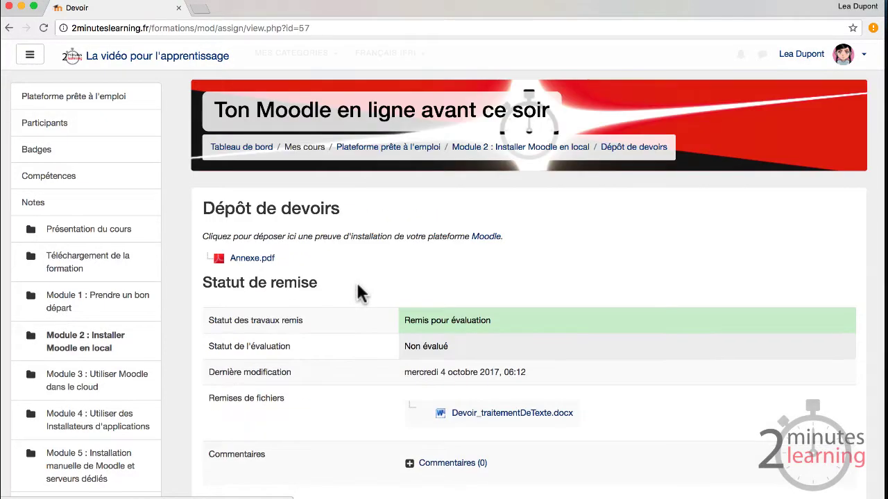
{"action": "scroll", "coordinate": [283, 283], "scroll_direction": "down", "scroll_amount": 5}
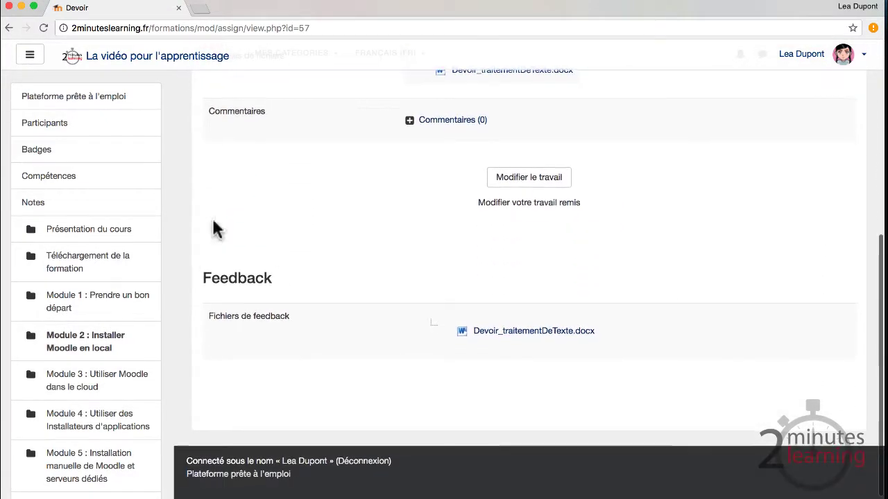
{"action": "left_click", "coordinate": [525, 332]}
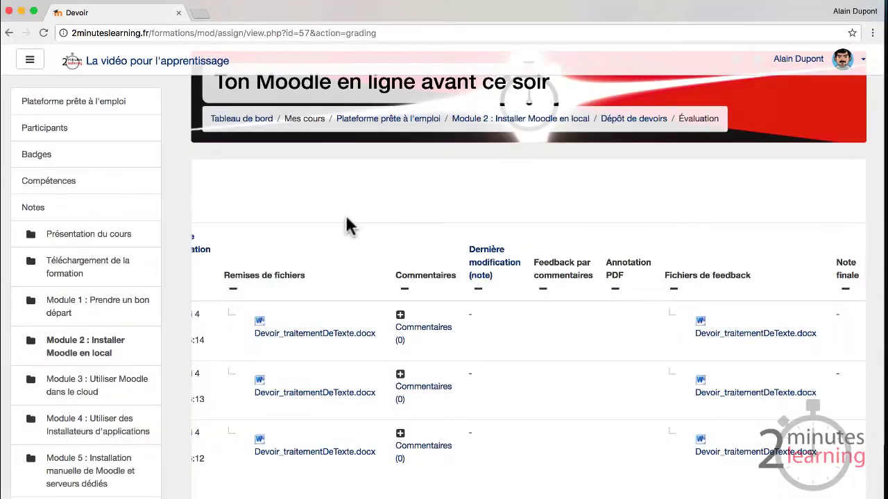
Back in the teacher's session, review the grading table's submission, comment, PDF annotation and feedback file columns.
{"action": "scroll", "coordinate": [347, 224], "scroll_direction": "down", "scroll_amount": 2}
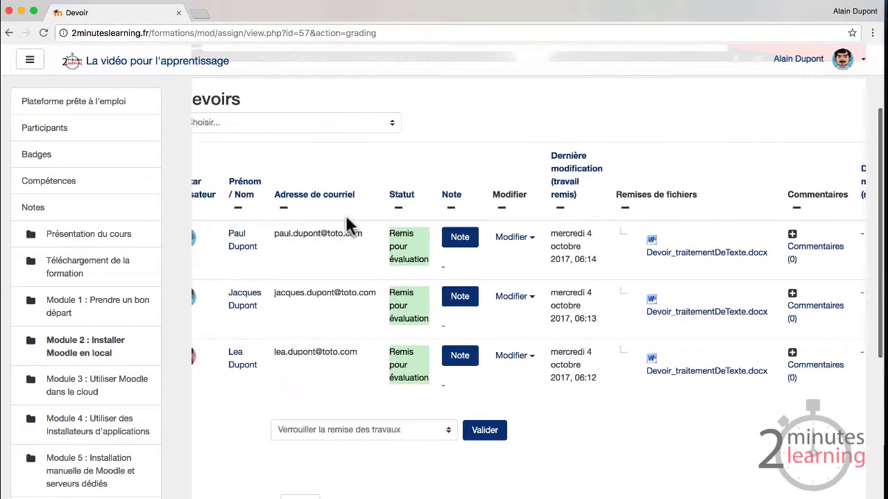
{"action": "scroll", "coordinate": [346, 218], "scroll_direction": "right", "scroll_amount": 10}
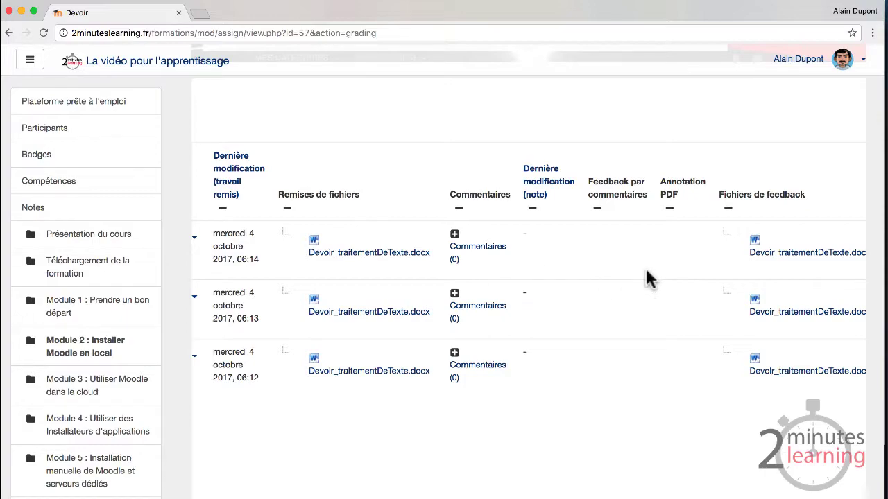
{"action": "scroll", "coordinate": [625, 267], "scroll_direction": "right", "scroll_amount": 3}
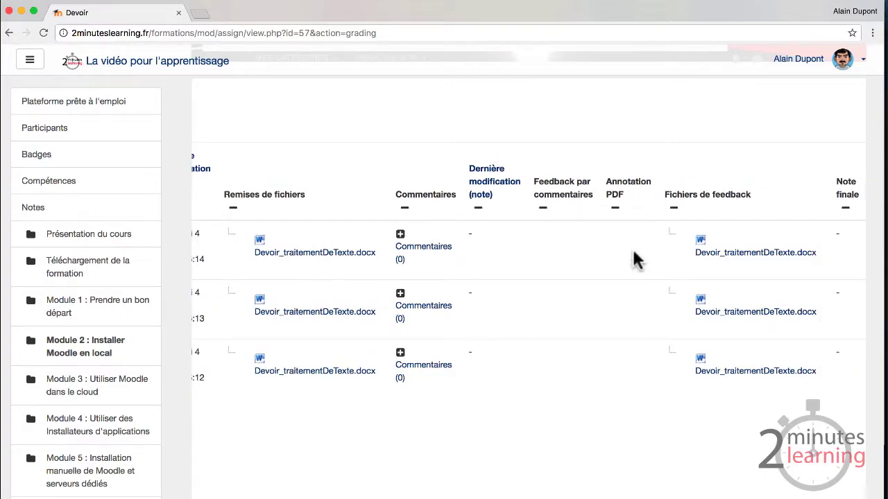
{"action": "scroll", "coordinate": [637, 260], "scroll_direction": "left", "scroll_amount": 3}
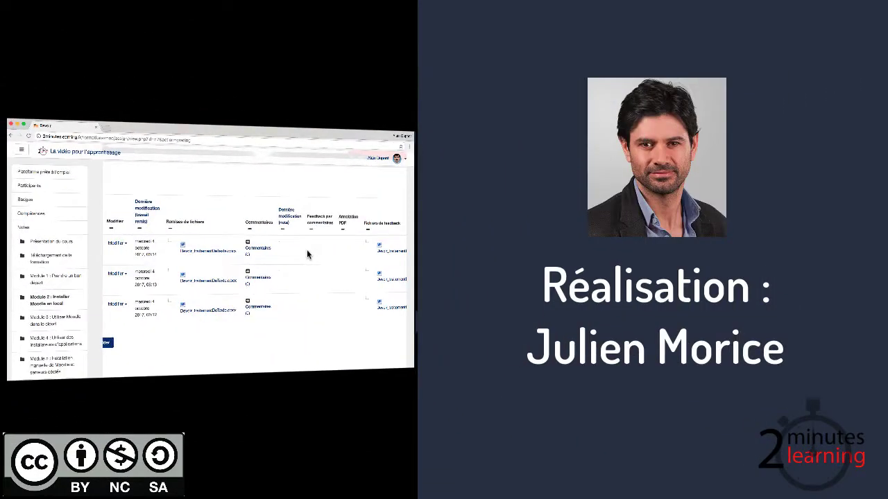